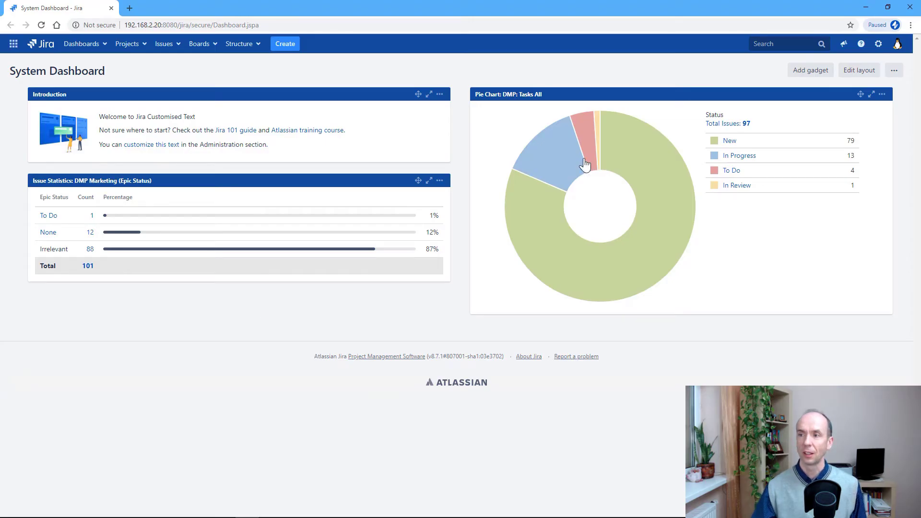
Step: Go through Administration > System to the Announcement banner page under User Interface
{"action": "left_click", "coordinate": [879, 45]}
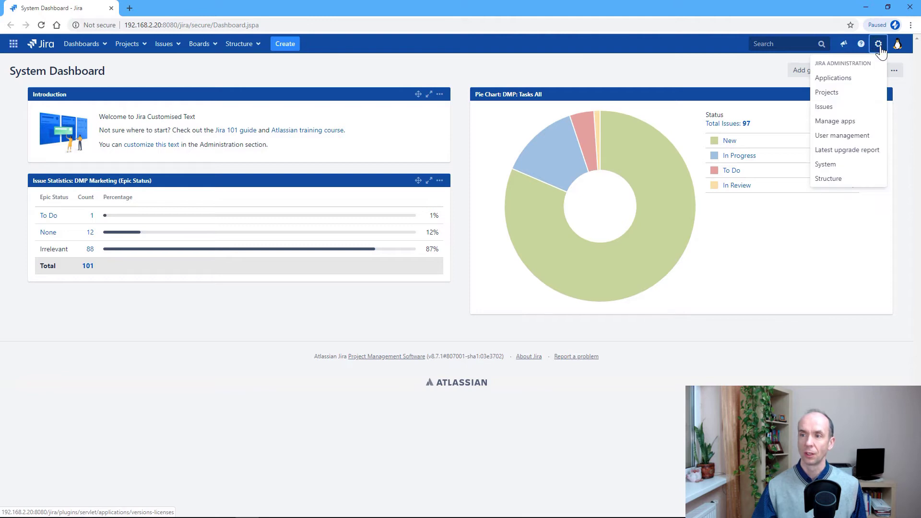
{"action": "left_click", "coordinate": [829, 165]}
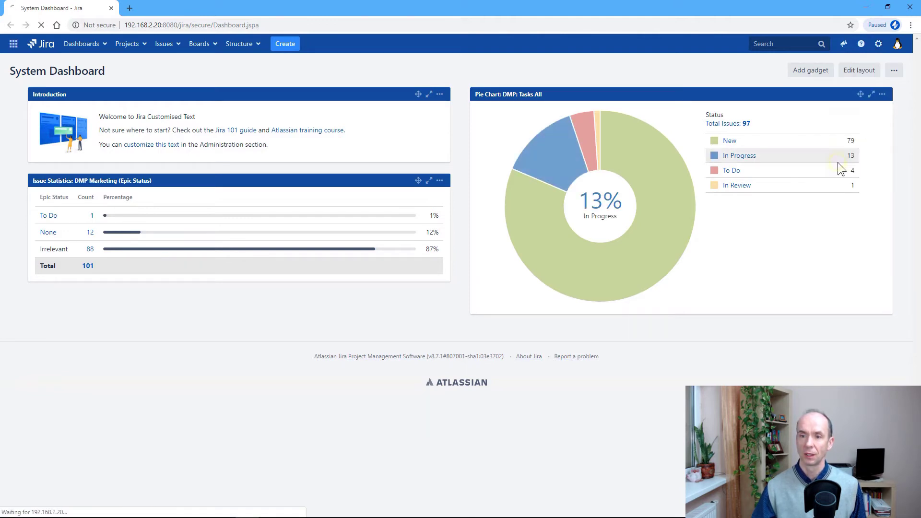
{"action": "scroll", "coordinate": [64, 297], "scroll_direction": "down", "scroll_amount": 3}
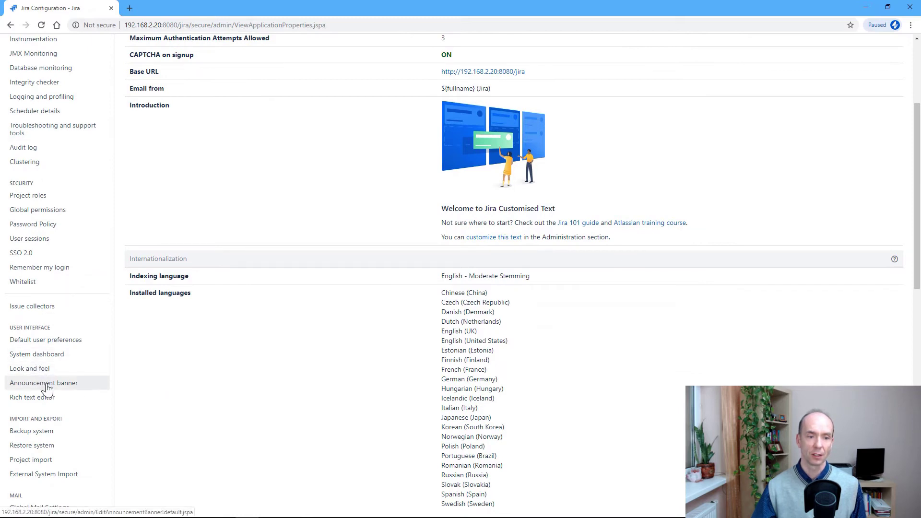
{"action": "left_click", "coordinate": [47, 384]}
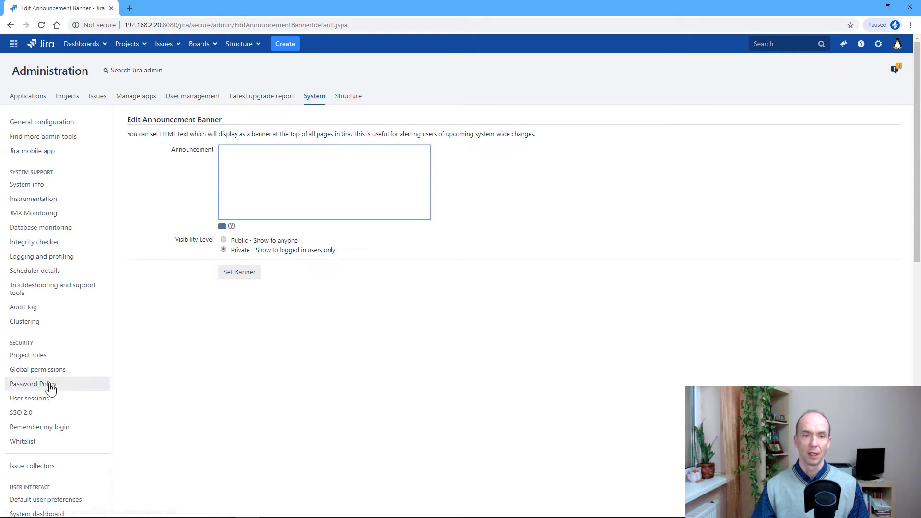
{"action": "left_click", "coordinate": [241, 157]}
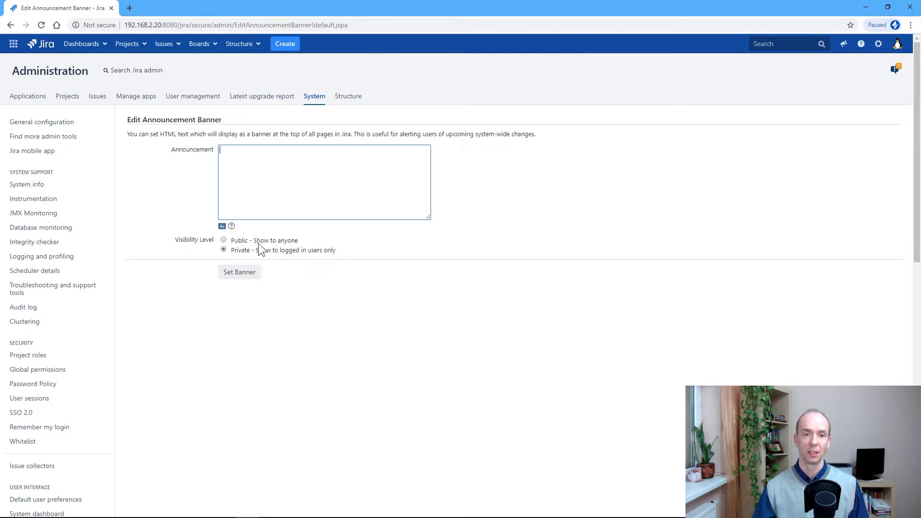
{"action": "left_click", "coordinate": [224, 240]}
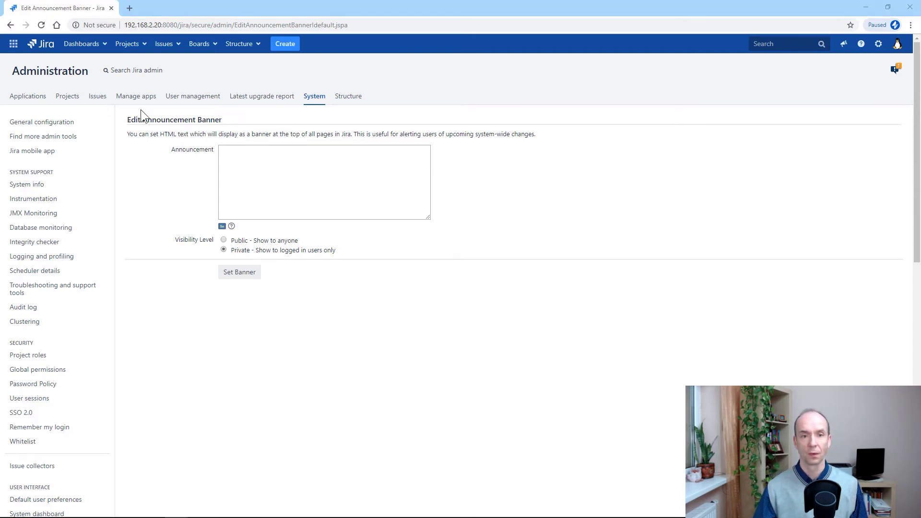
Step: Publish the private banner 'Jira will not be available this weekend' and check it at the top
{"action": "left_click", "coordinate": [254, 161]}
{"action": "type", "text": "Jira will not be available this weekend"}
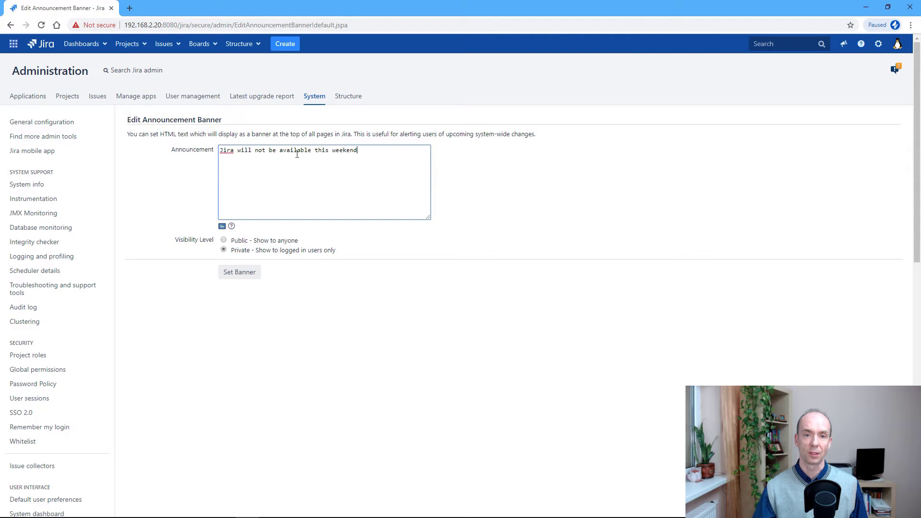
{"action": "left_click", "coordinate": [250, 281]}
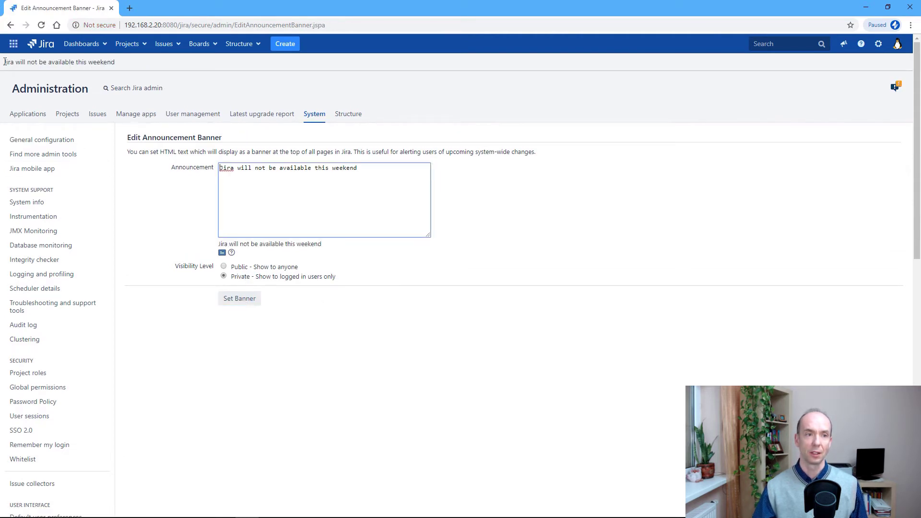
{"action": "left_click_drag", "start_coordinate": [4, 62], "coordinate": [121, 59]}
{"action": "left_click", "coordinate": [121, 60]}
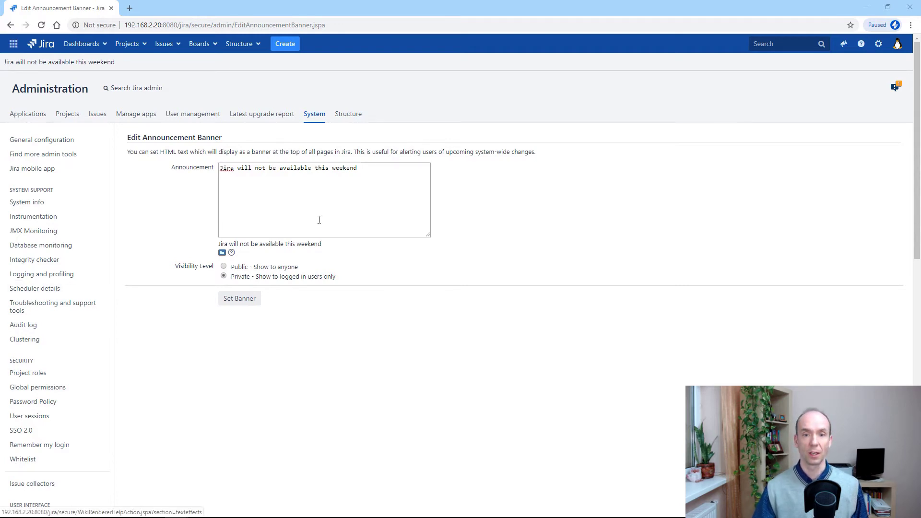
Step: Replace the banner message with a <strong> bold version and publish it
{"action": "left_click_drag", "start_coordinate": [374, 171], "coordinate": [215, 168]}
{"action": "type", "text": "<strong> Jira will not be available this weekend</strong>"}
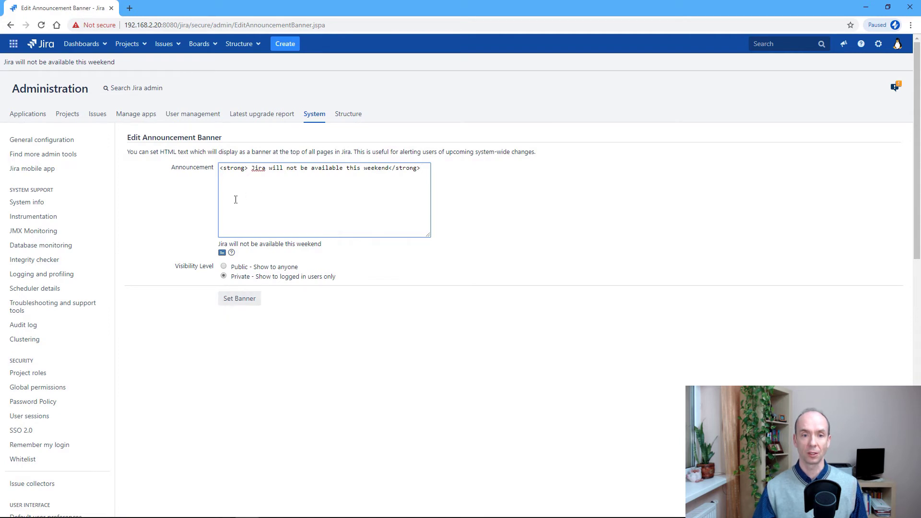
{"action": "left_click", "coordinate": [228, 300]}
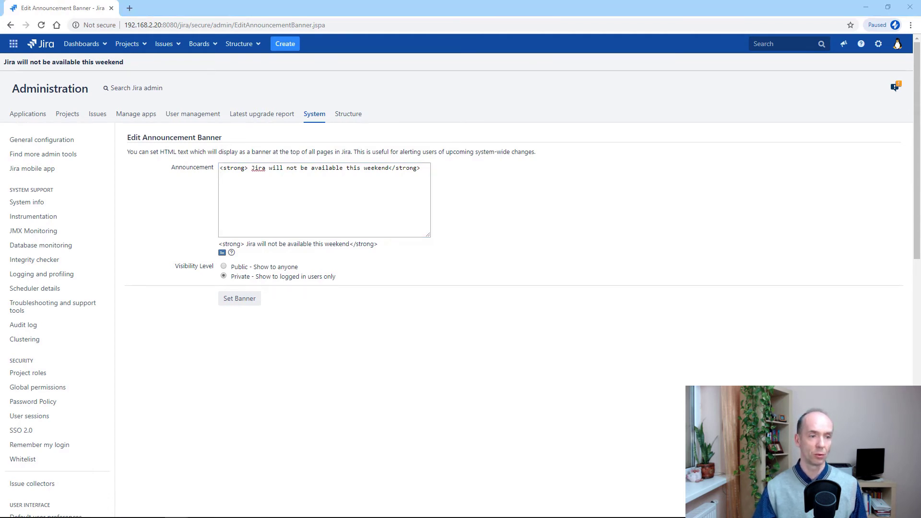
Step: Publish a centred red version of the message, then paste in global-warning styled markup
{"action": "left_click_drag", "start_coordinate": [425, 168], "coordinate": [210, 172]}
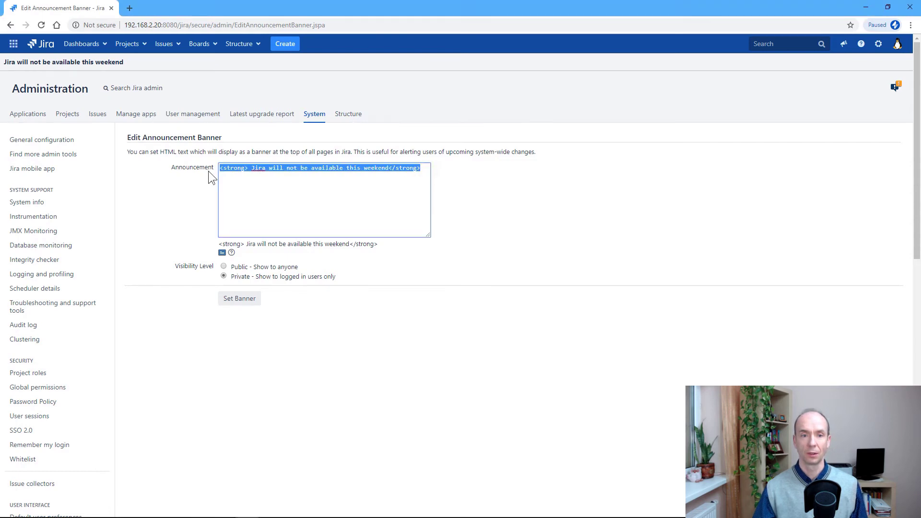
{"action": "type", "text": "<div align=\"center\"><p><font color=red><strong>Jira will not be available this weekend</strong></font></p></div>"}
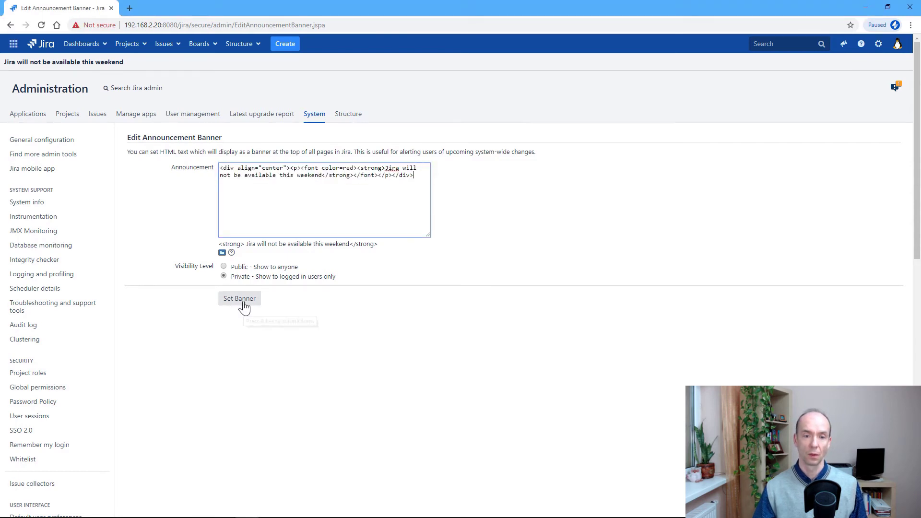
{"action": "left_click", "coordinate": [243, 304]}
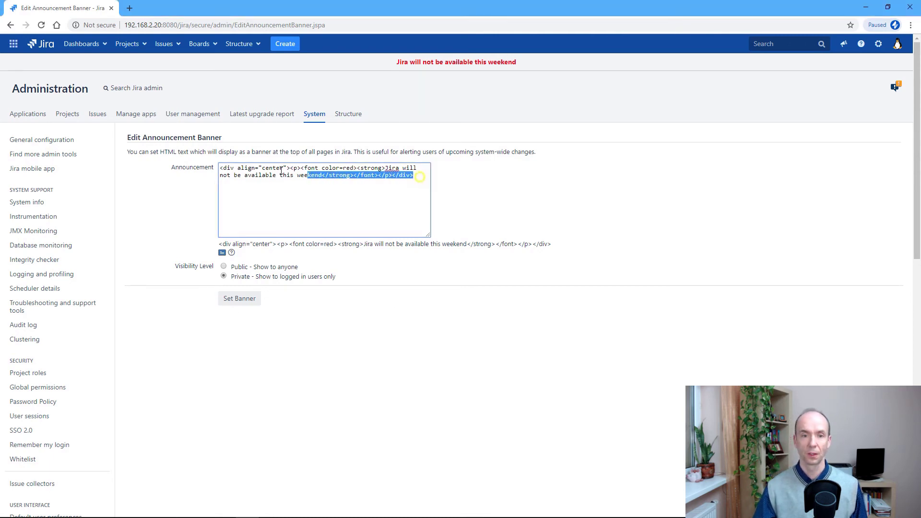
{"action": "left_click_drag", "start_coordinate": [421, 182], "coordinate": [203, 166]}
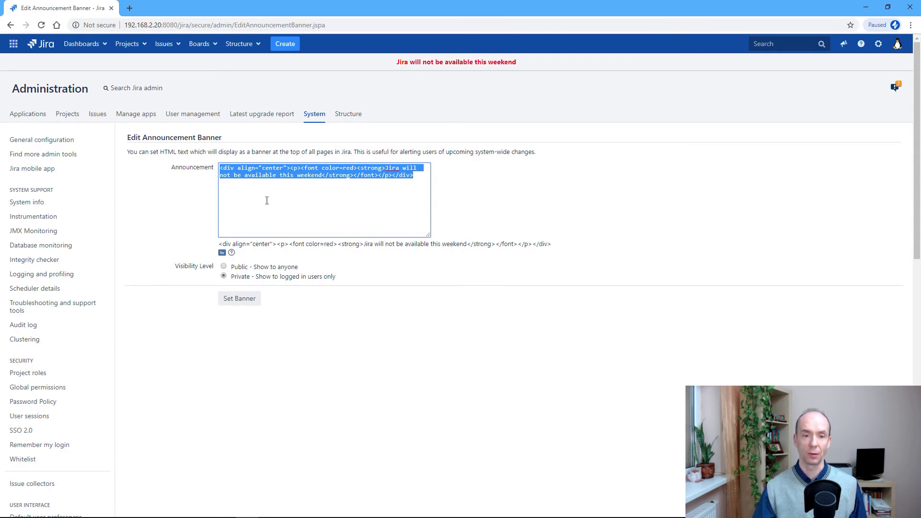
{"action": "type", "text": "<div class=\"global-warning\" align=\"center\"><p><font color=red><strong>Jira will not be available this weekend</strong></font></p></div>"}
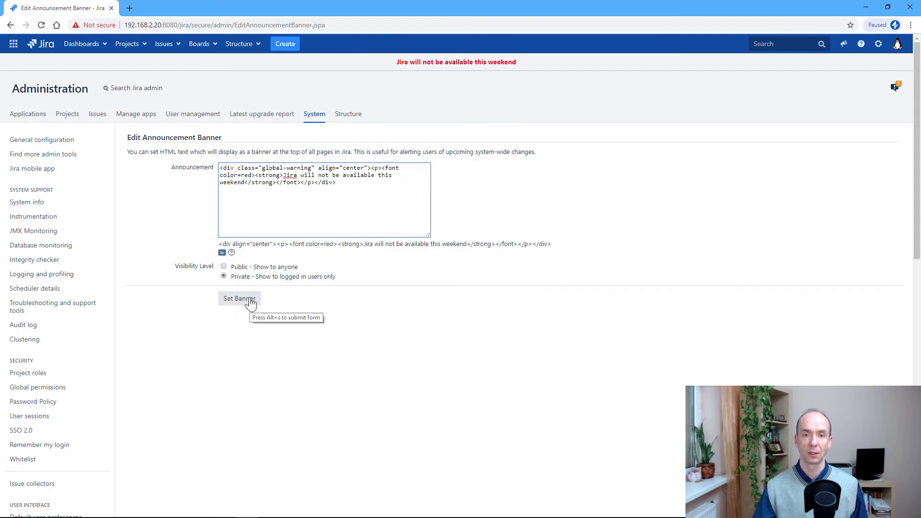
Step: Publish the global-warning banner, then replace it with aui-message-info markup titled with the weekend warning
{"action": "left_click", "coordinate": [249, 300]}
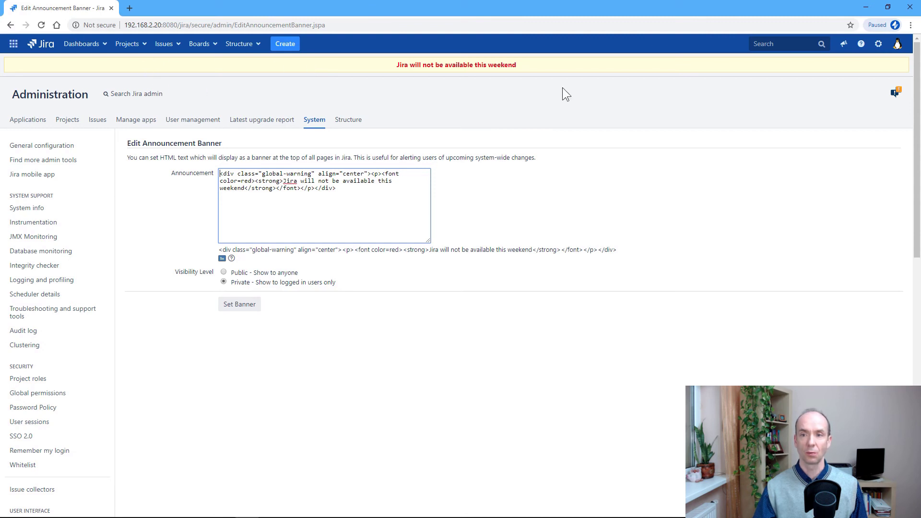
{"action": "left_click", "coordinate": [341, 190]}
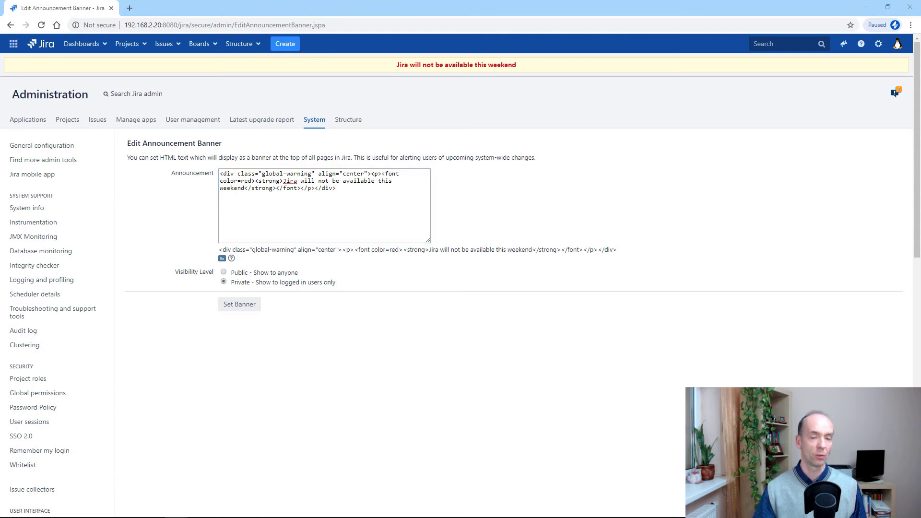
{"action": "left_click_drag", "start_coordinate": [368, 199], "coordinate": [312, 188]}
{"action": "left_click_drag", "start_coordinate": [250, 181], "coordinate": [186, 170]}
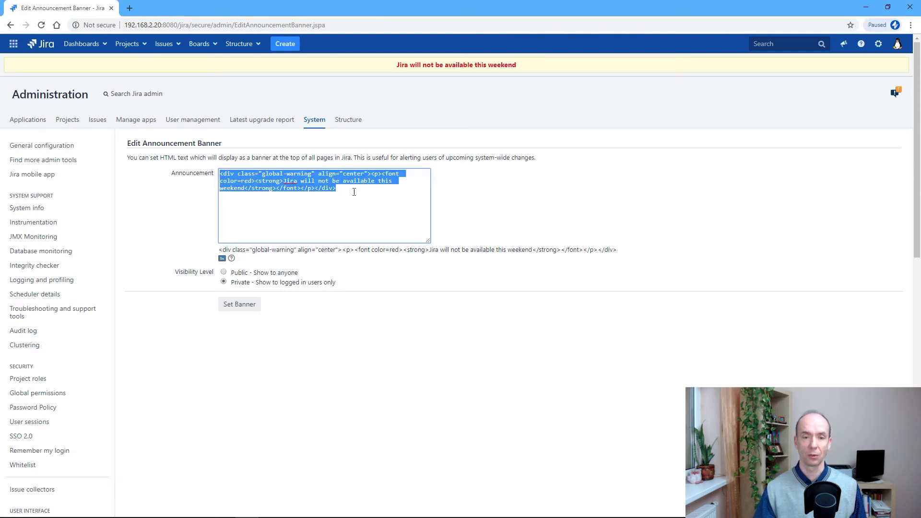
{"action": "type", "text": "<div class=\"aui-message aui-message-info\"><p class=\"title\">Jira will not be available this weekend</p> </div>"}
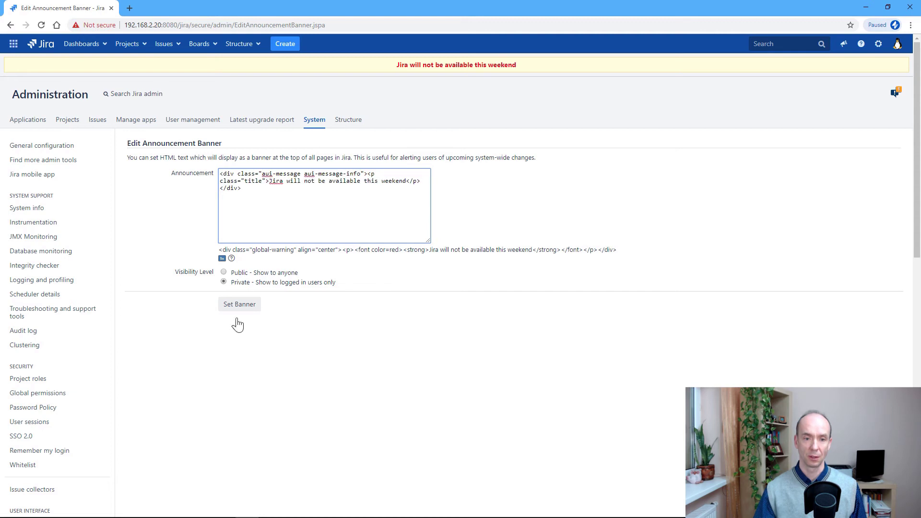
{"action": "left_click", "coordinate": [244, 306]}
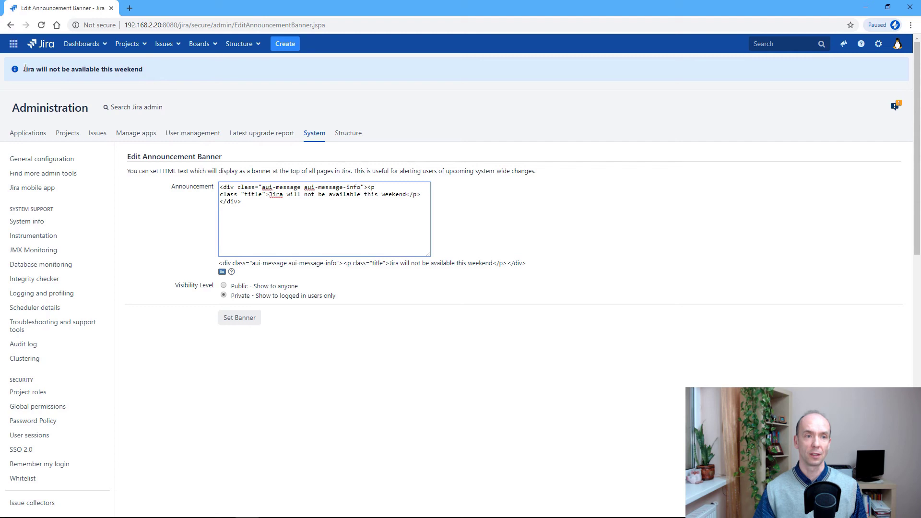
{"action": "left_click", "coordinate": [154, 65]}
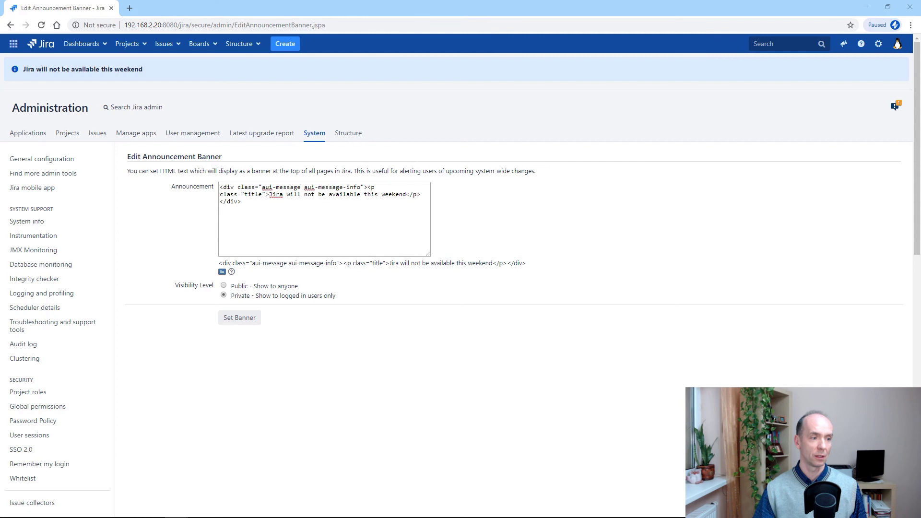
Step: Add a paragraph before </div> asking users to finish work by 6 pm Friday, and publish
{"action": "left_click", "coordinate": [426, 195]}
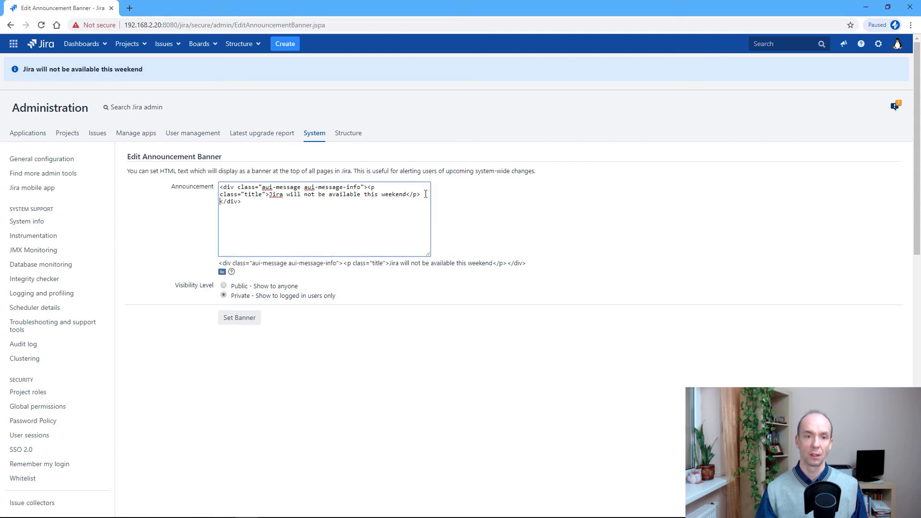
{"action": "type", "text": "<p>Please make sure to finish your work by 6 pm on Friday</p>"}
{"action": "key", "text": "Return"}
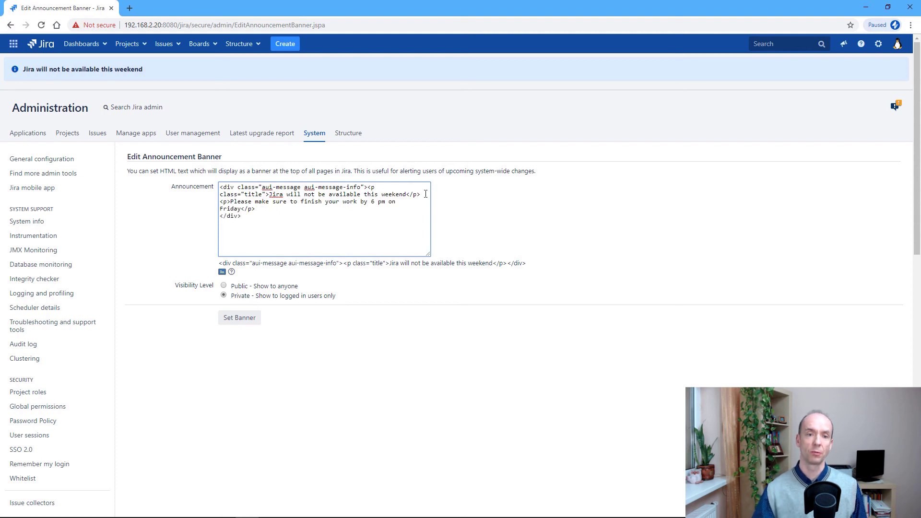
{"action": "triple_click", "coordinate": [234, 203]}
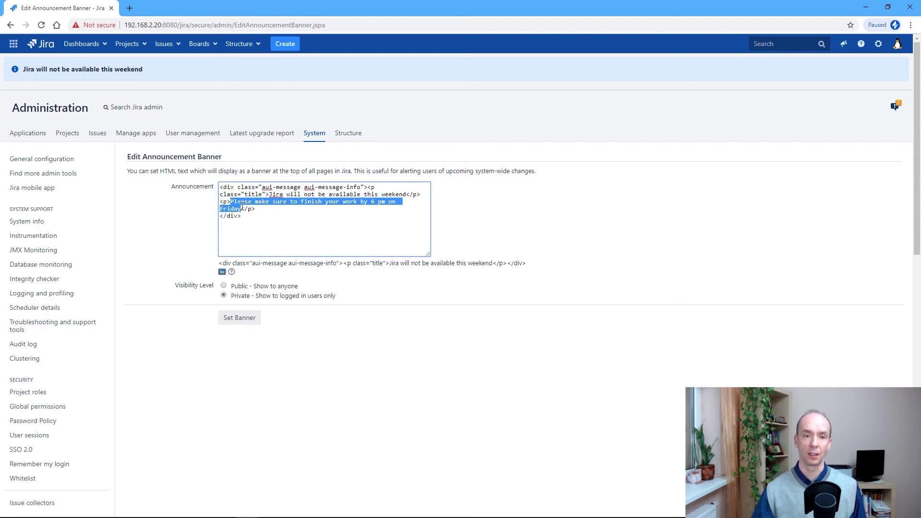
{"action": "left_click", "coordinate": [242, 209]}
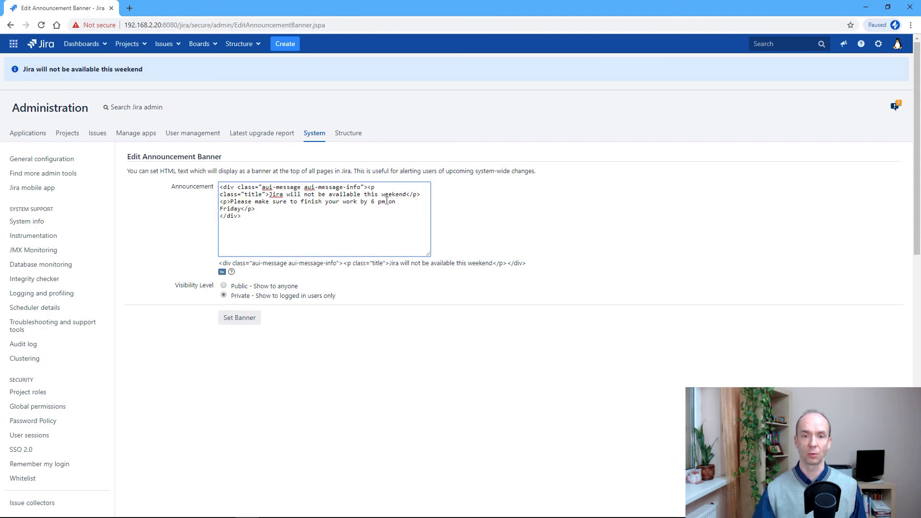
{"action": "left_click", "coordinate": [240, 318]}
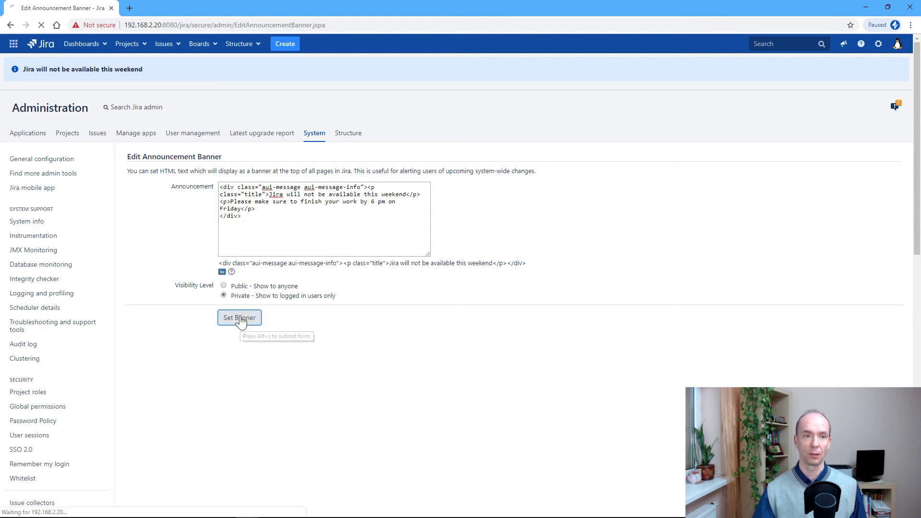